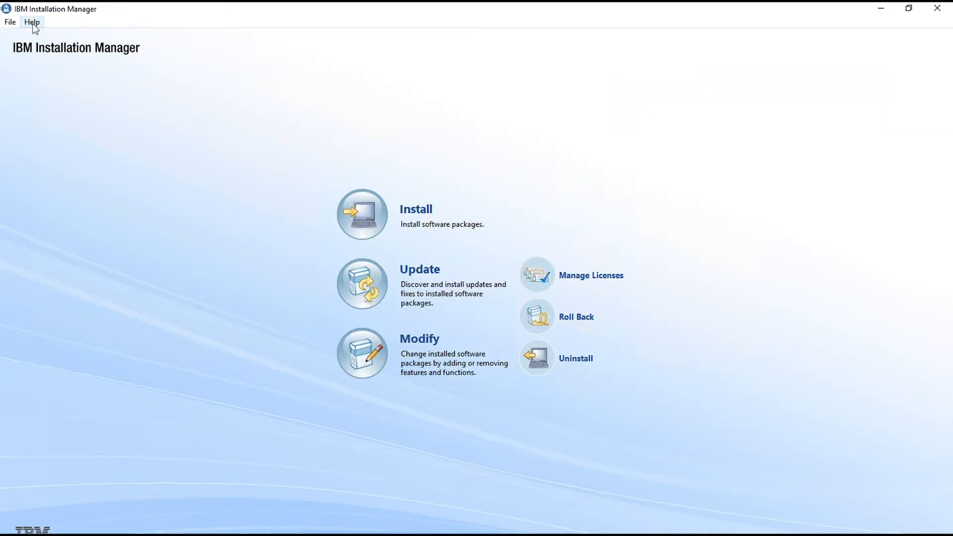
# - Check the version information of IBM Installation Manager and close it
pyautogui.click(33, 25)
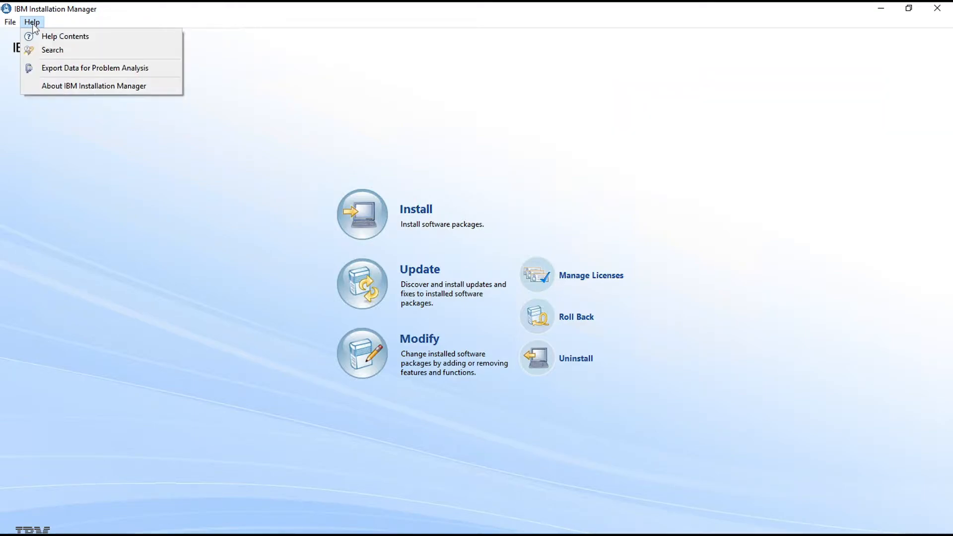
pyautogui.click(78, 87)
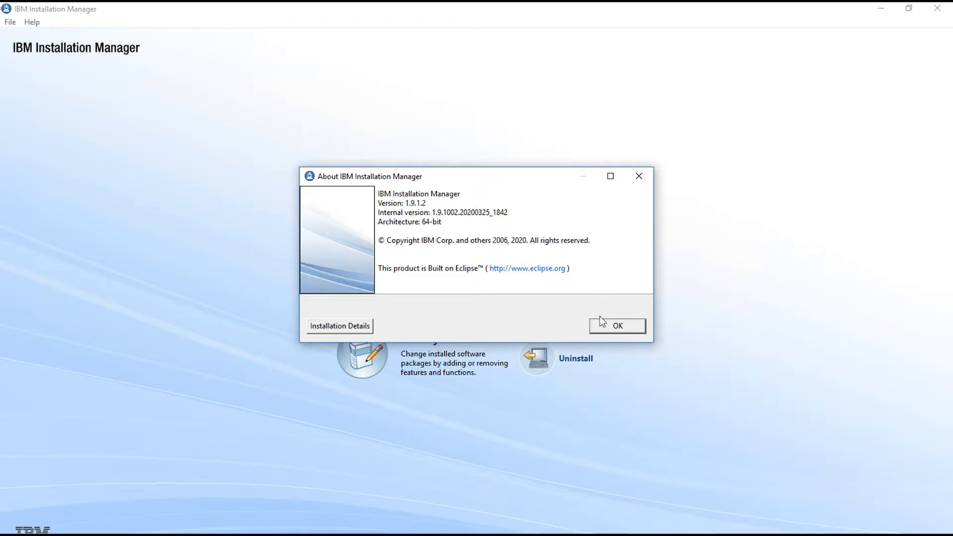
pyautogui.click(608, 328)
# - Disable the zietrans_ship_1.0.0 diskTag.inf repository in the preferences, leaving only the rad-offering repository.config enabled
pyautogui.click(10, 22)
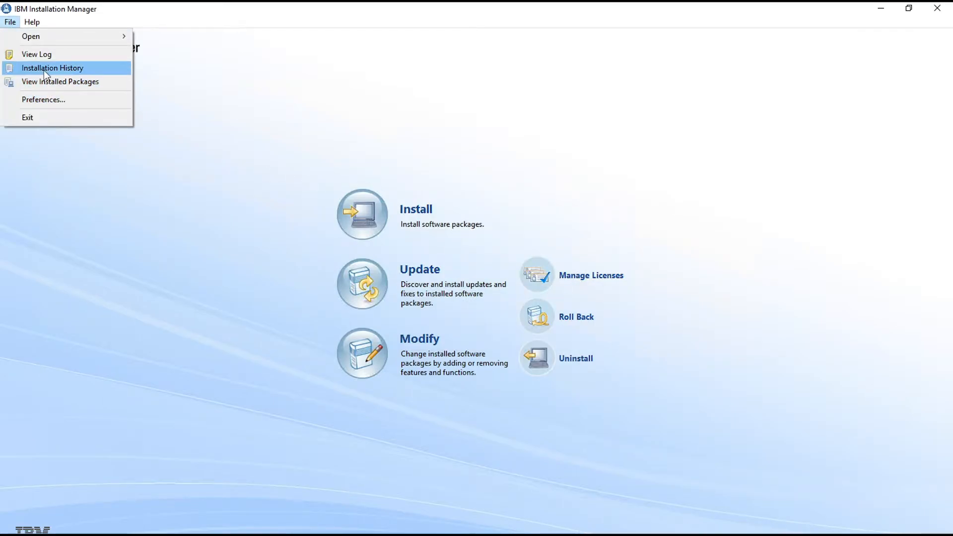
pyautogui.click(41, 99)
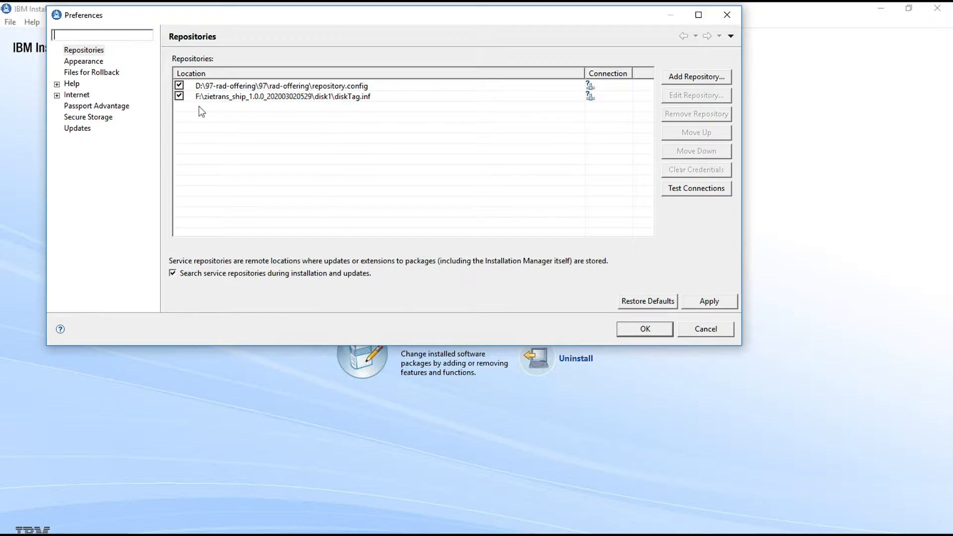
pyautogui.click(187, 97)
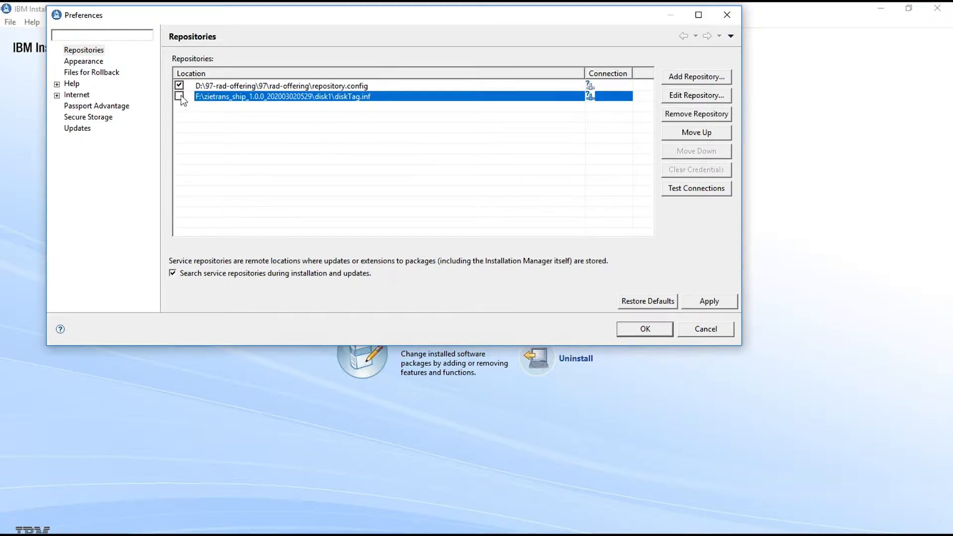
pyautogui.click(331, 88)
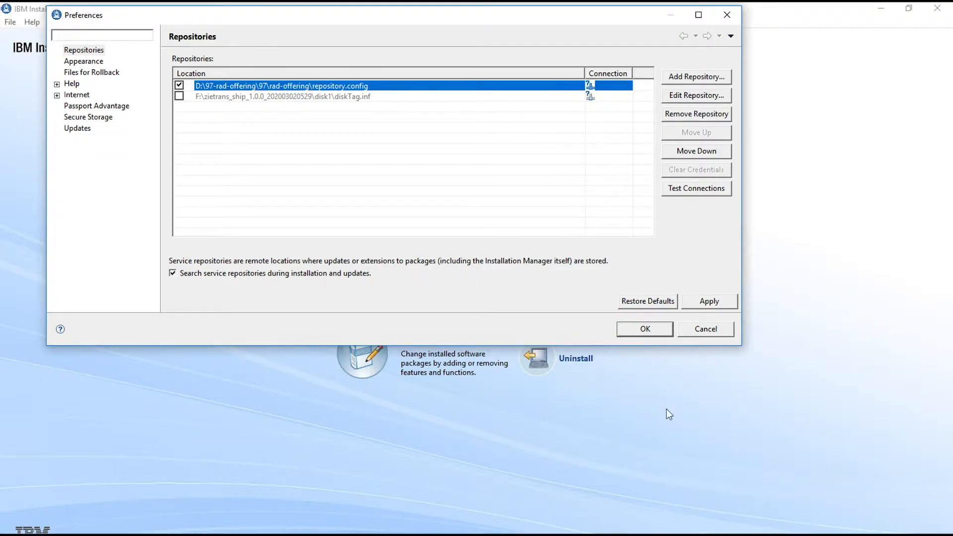
pyautogui.click(644, 329)
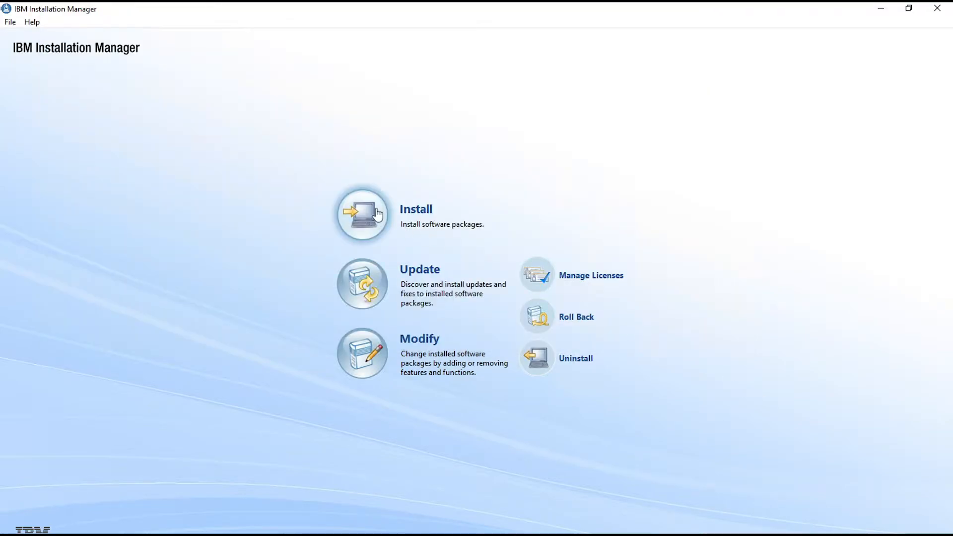
# - Start installing Rational Application Developer for WebSphere Software version 9.7.0 and proceed through the prerequisites and accepted license to the location settings
pyautogui.click(374, 209)
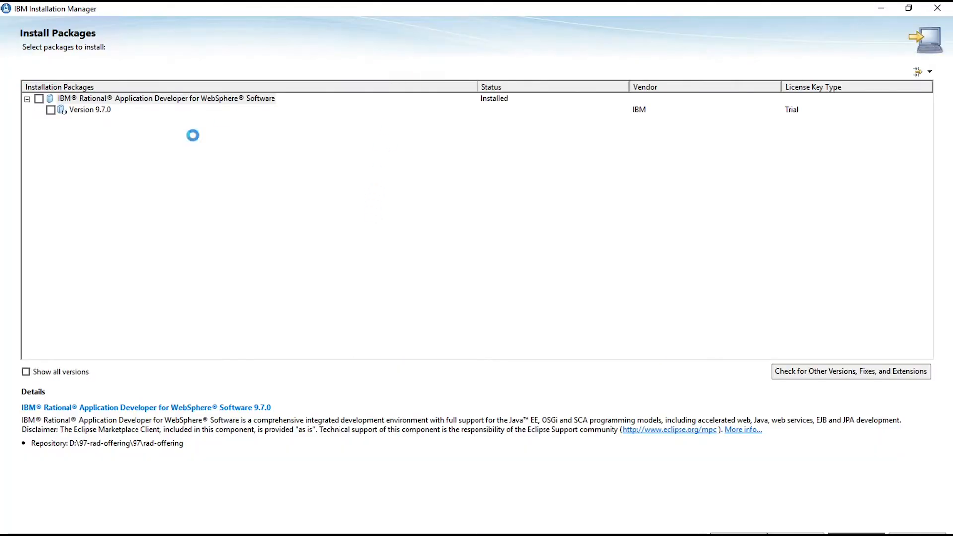
pyautogui.click(51, 109)
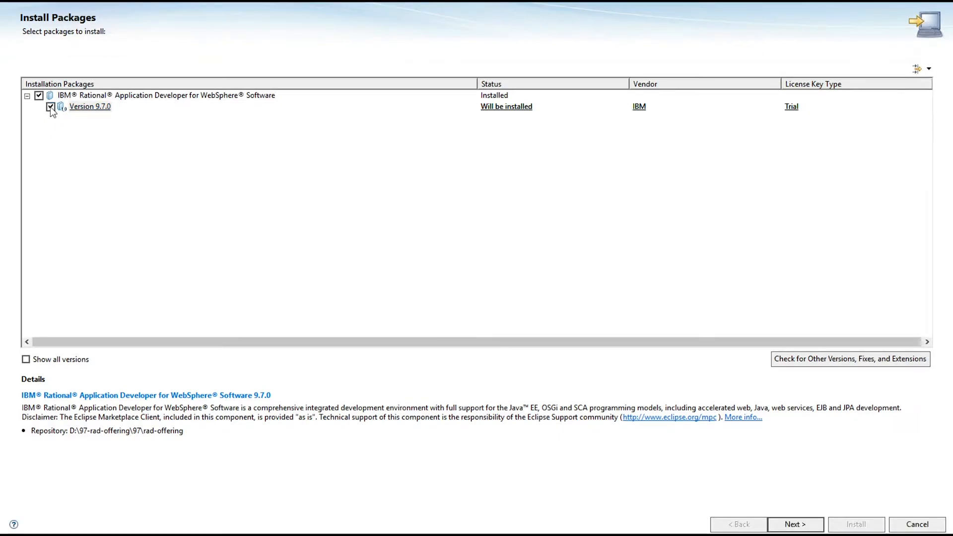
pyautogui.click(792, 524)
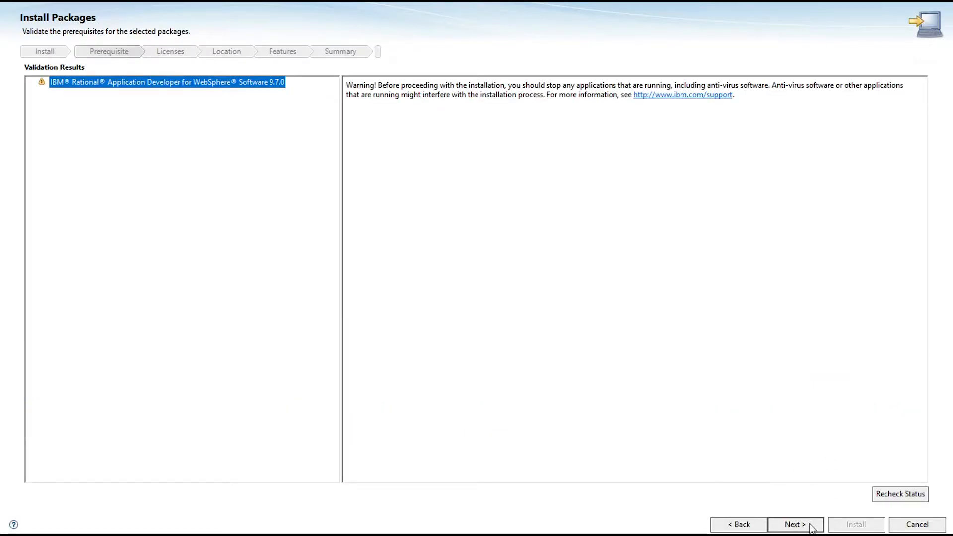
pyautogui.click(811, 525)
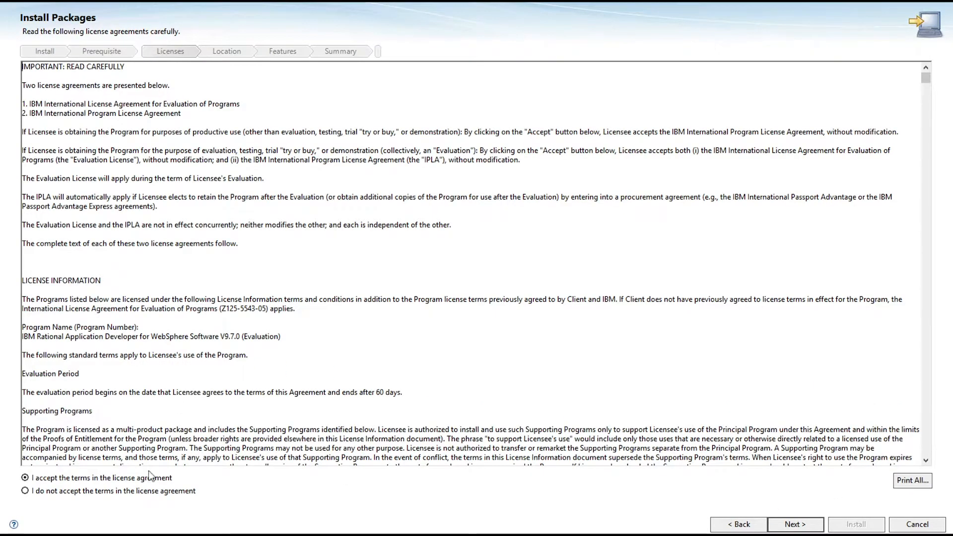
pyautogui.click(796, 524)
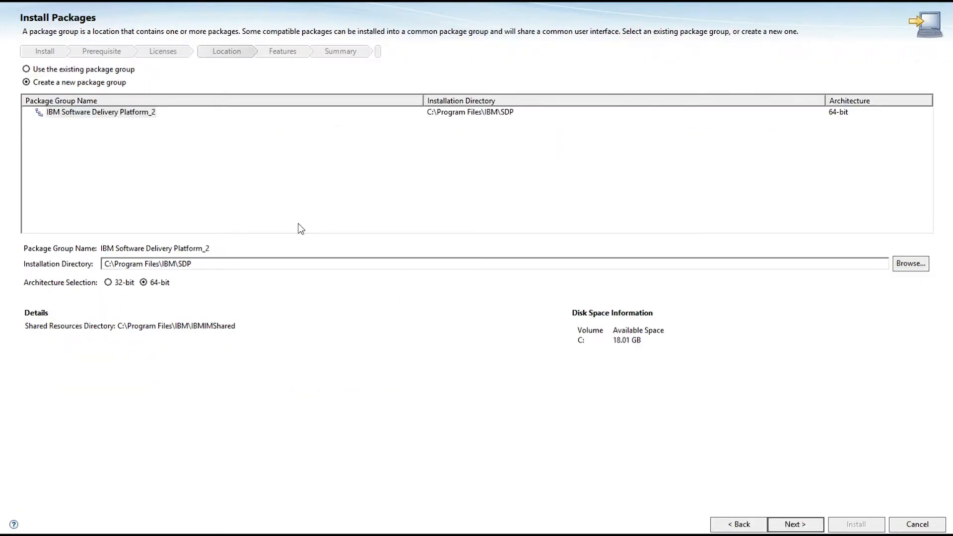
# - Accept a new 64-bit package group in C:\Program Files\IBM\SDP and proceed to the feature selection
pyautogui.click(222, 268)
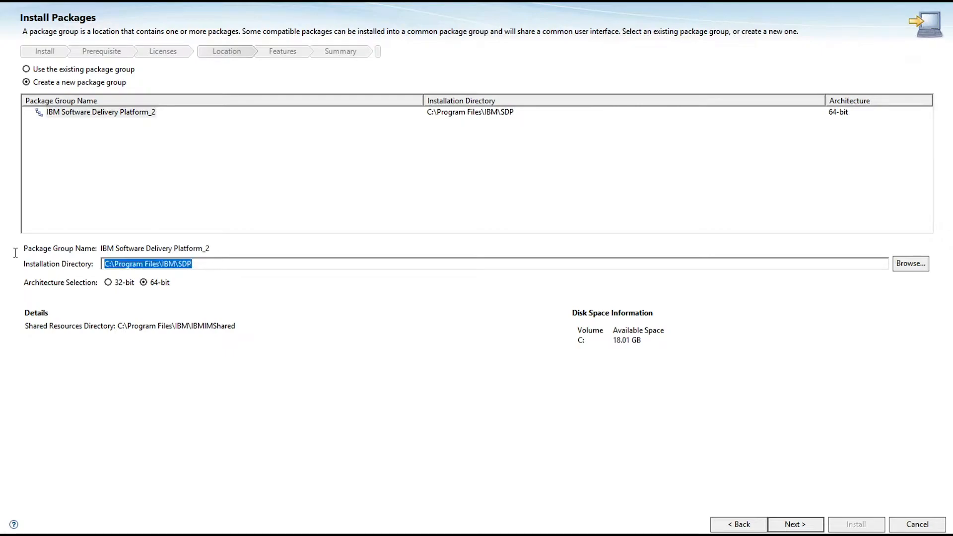
pyautogui.click(221, 269)
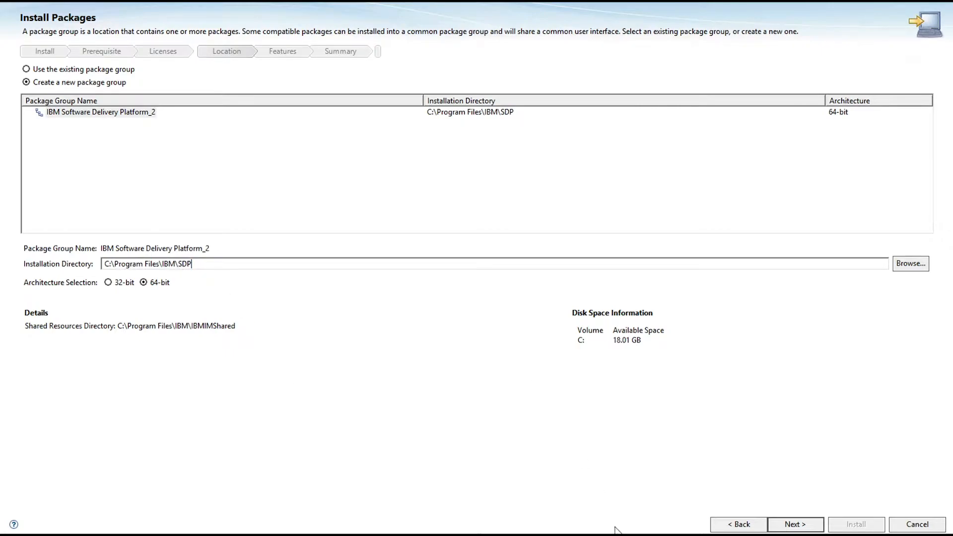
pyautogui.click(801, 526)
pyautogui.click(802, 526)
pyautogui.click(737, 525)
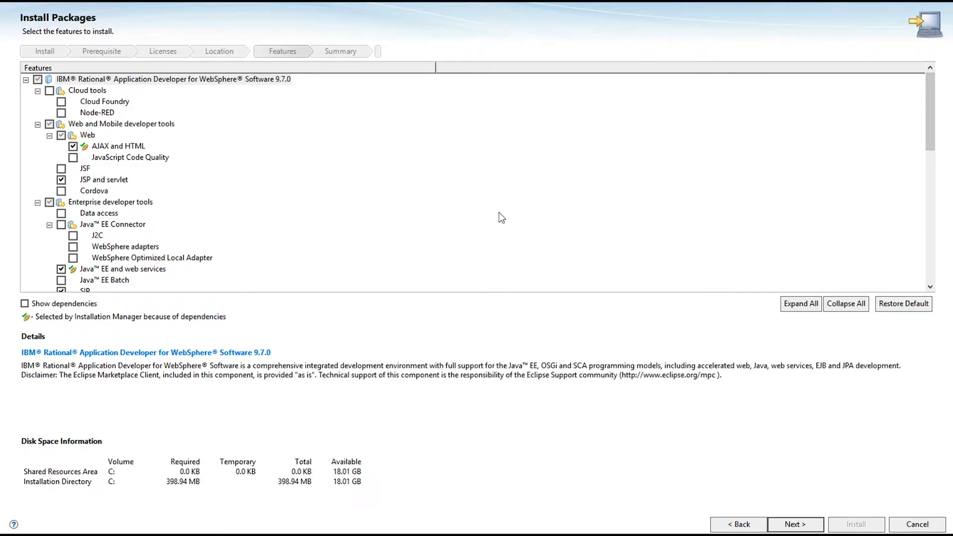
# - Add the JSF web feature and the XML enterprise developer feature to the installation, and continue to the summary
pyautogui.click(62, 170)
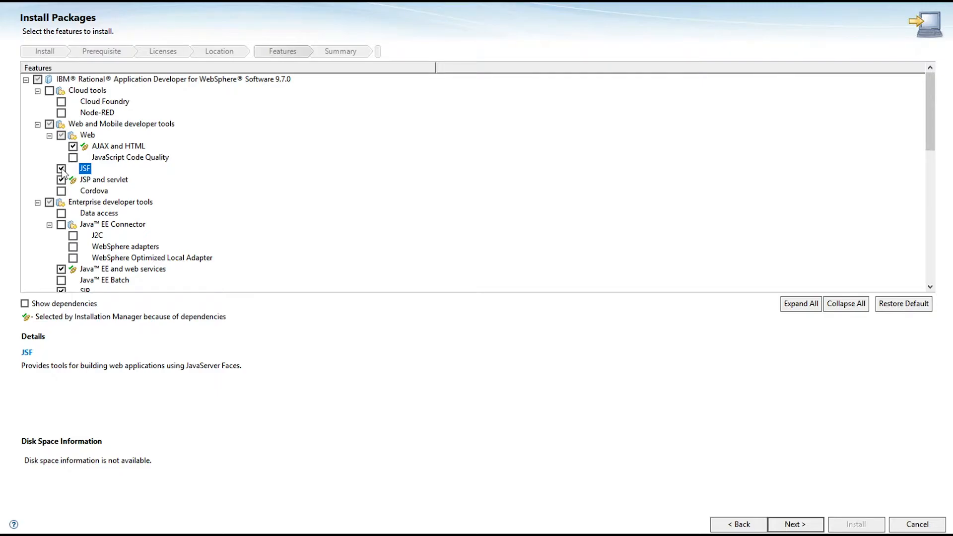
pyautogui.click(37, 91)
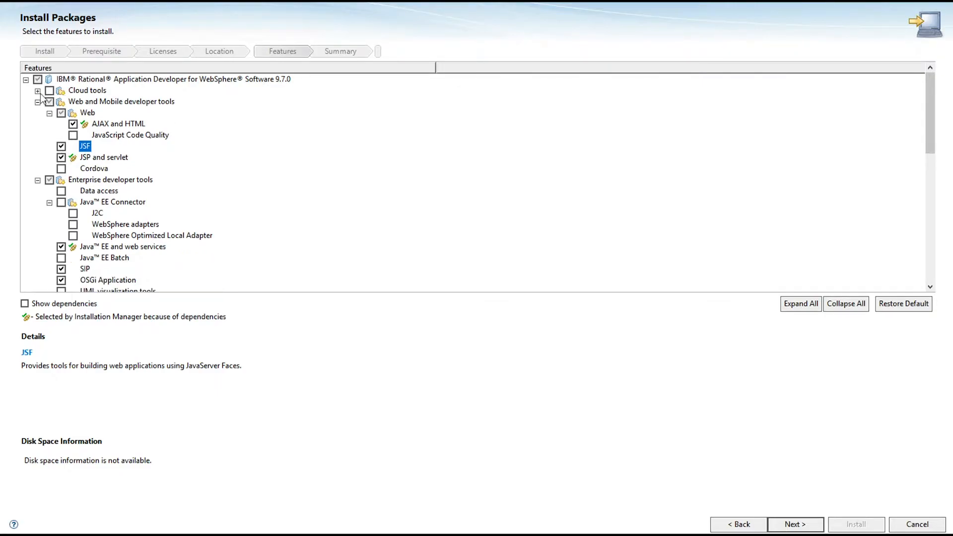
pyautogui.click(38, 102)
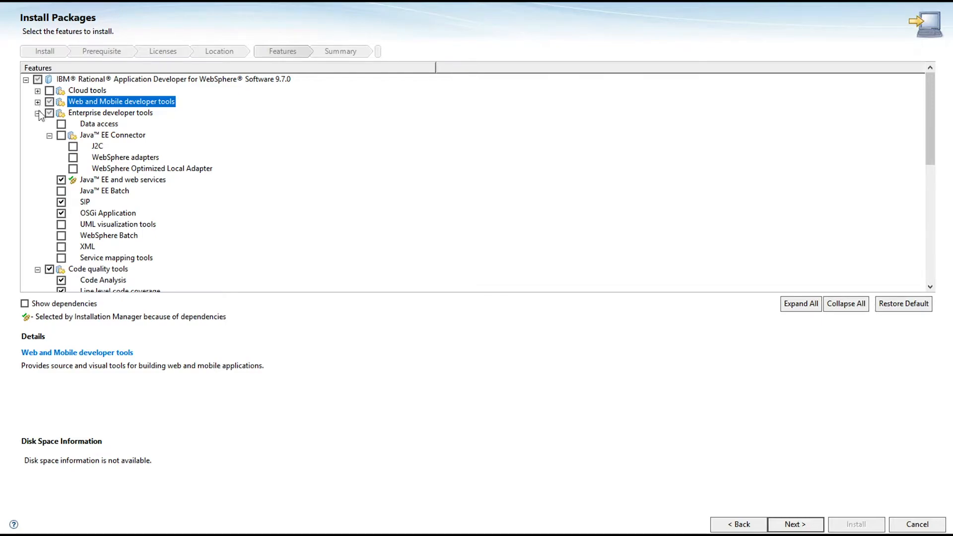
pyautogui.click(61, 247)
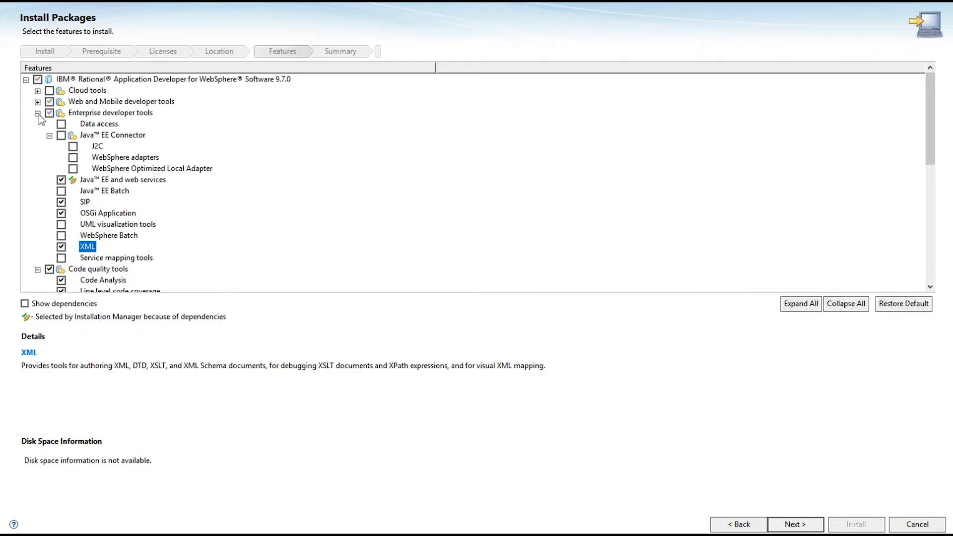
pyautogui.click(49, 135)
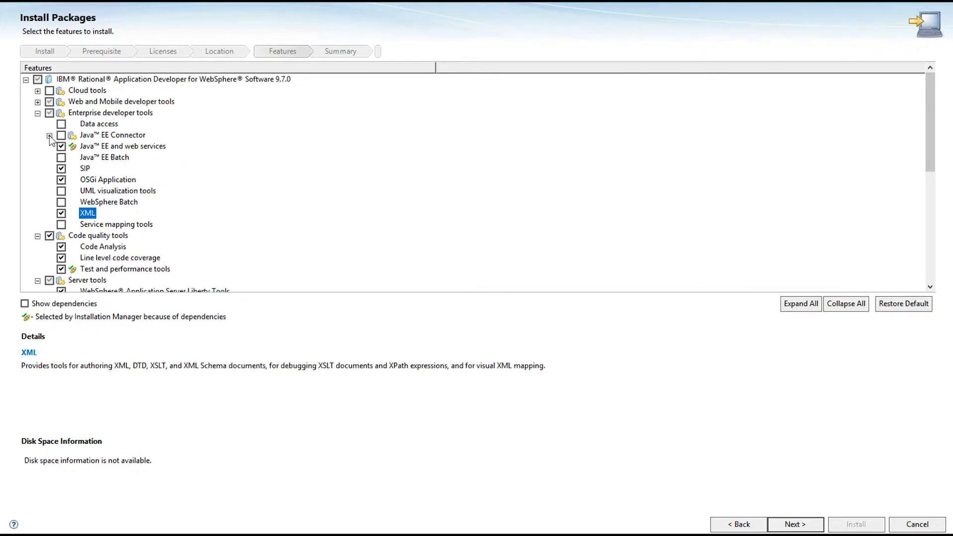
pyautogui.click(37, 113)
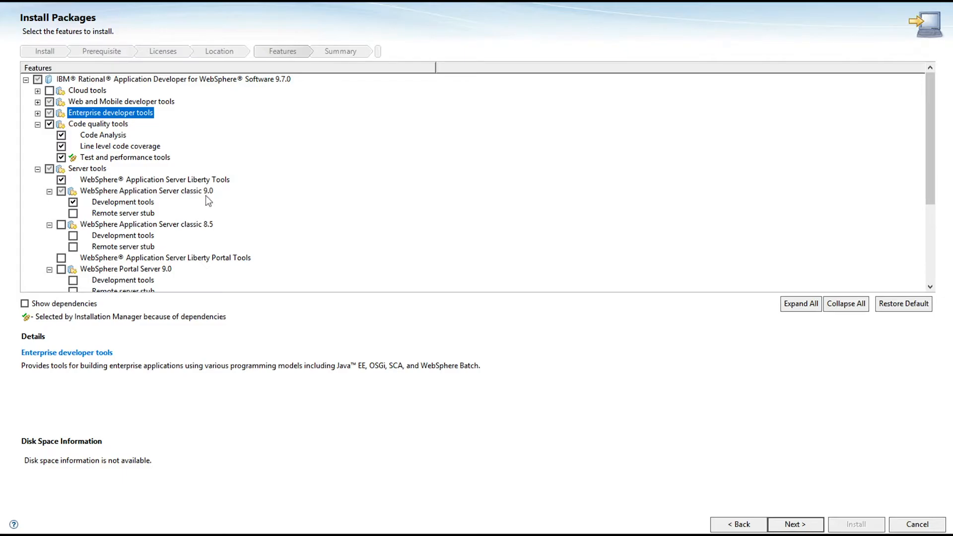
pyautogui.scroll(-4, 200, 227)
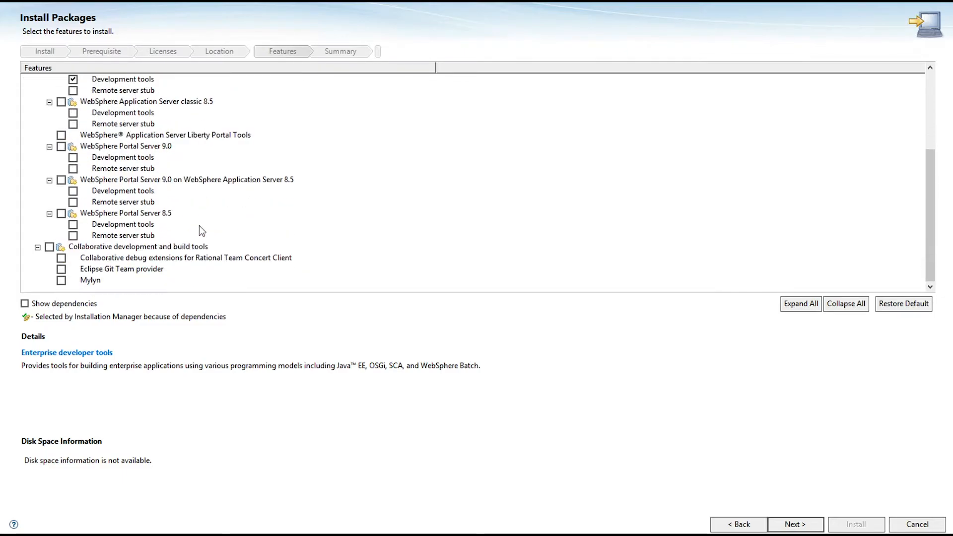
pyautogui.click(802, 525)
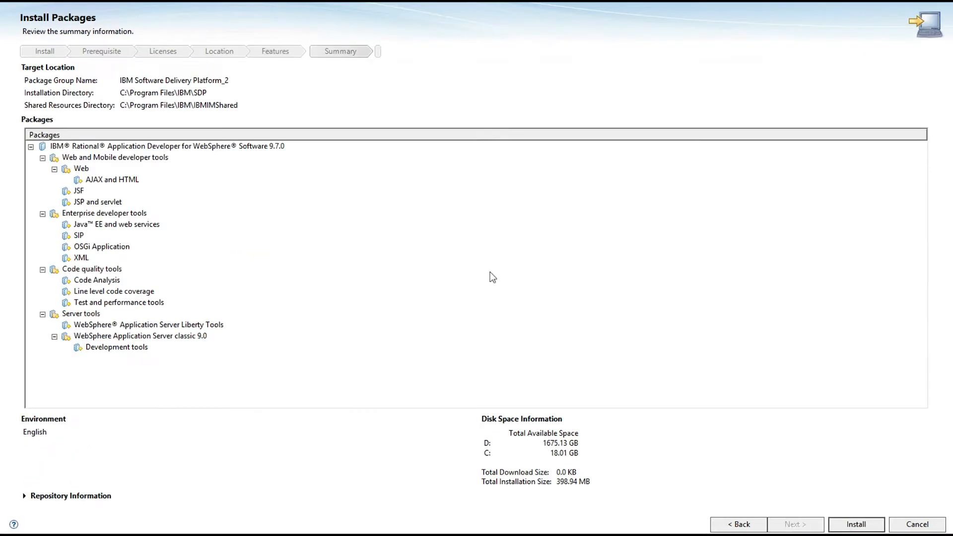
# - Install Rational Application Developer and finish the wizard with None as the program to start
pyautogui.click(858, 525)
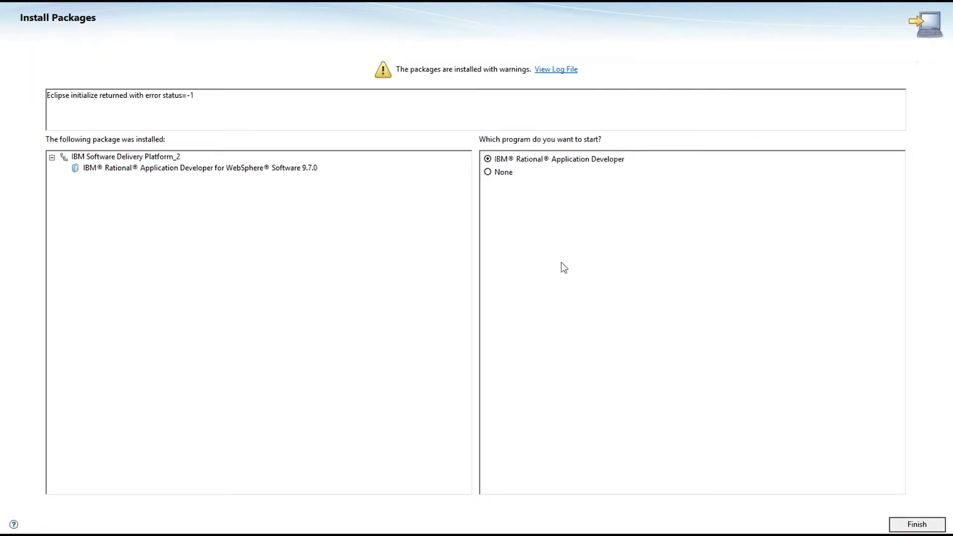
pyautogui.click(487, 172)
pyautogui.click(922, 525)
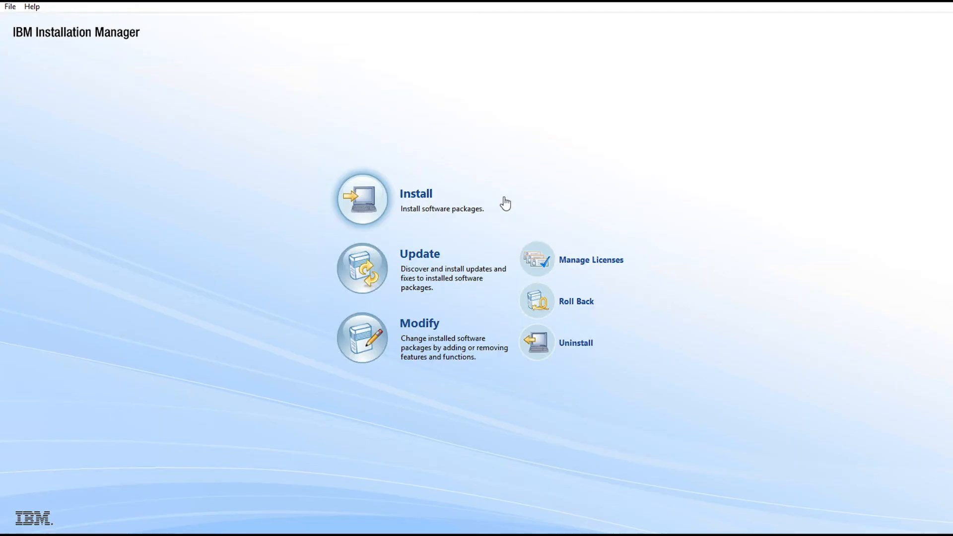
# - Enable the zietrans_ship_1.0.0 diskTag.inf repository and disable the rad-offering repository.config in the preferences
pyautogui.click(10, 7)
pyautogui.click(59, 85)
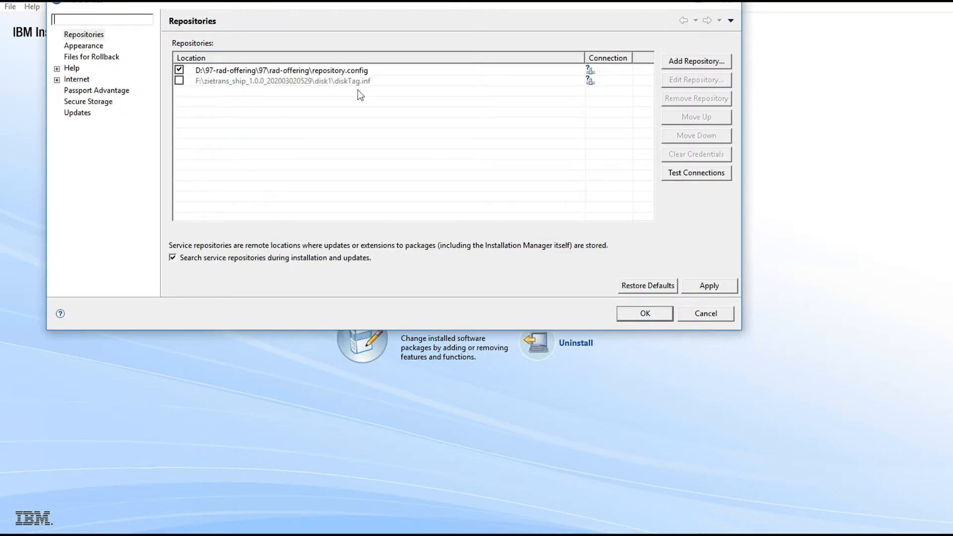
pyautogui.click(179, 81)
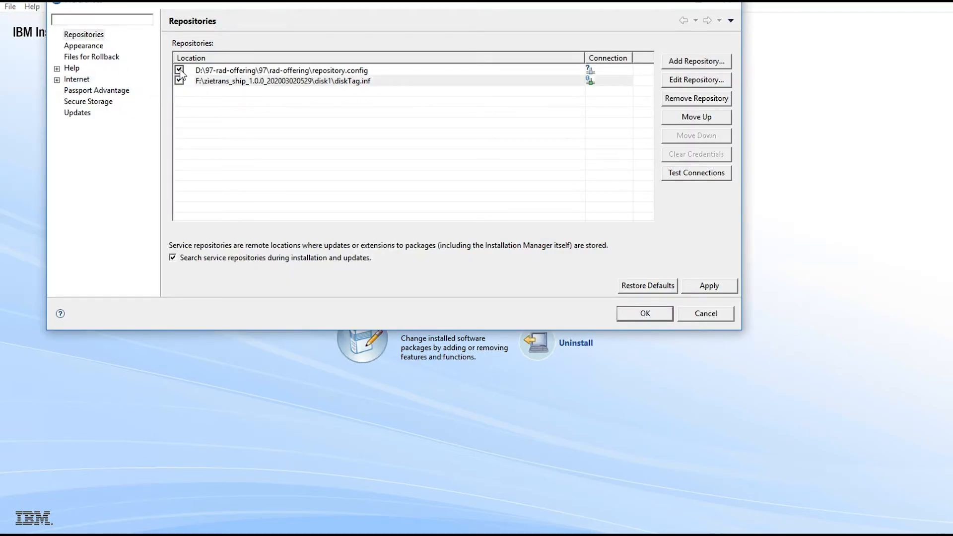
pyautogui.click(179, 70)
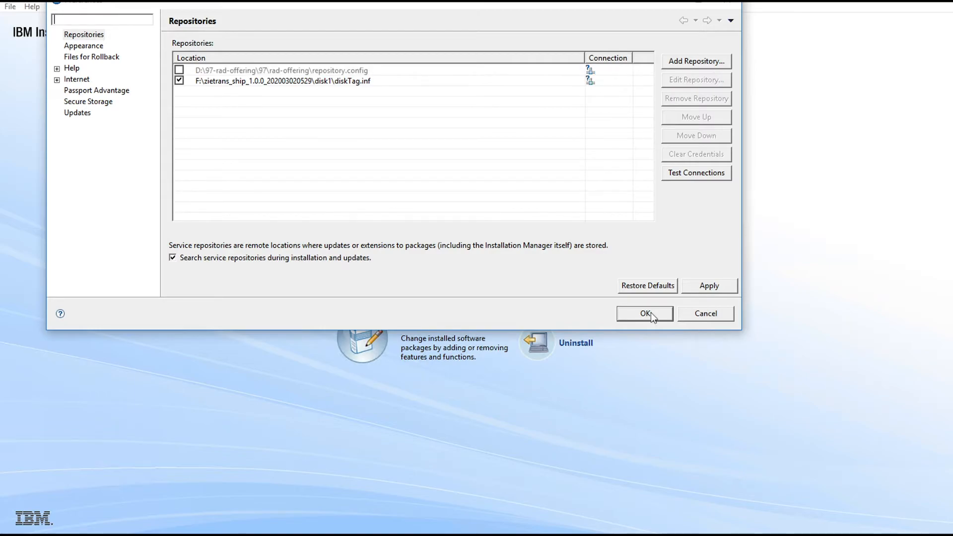
pyautogui.click(645, 313)
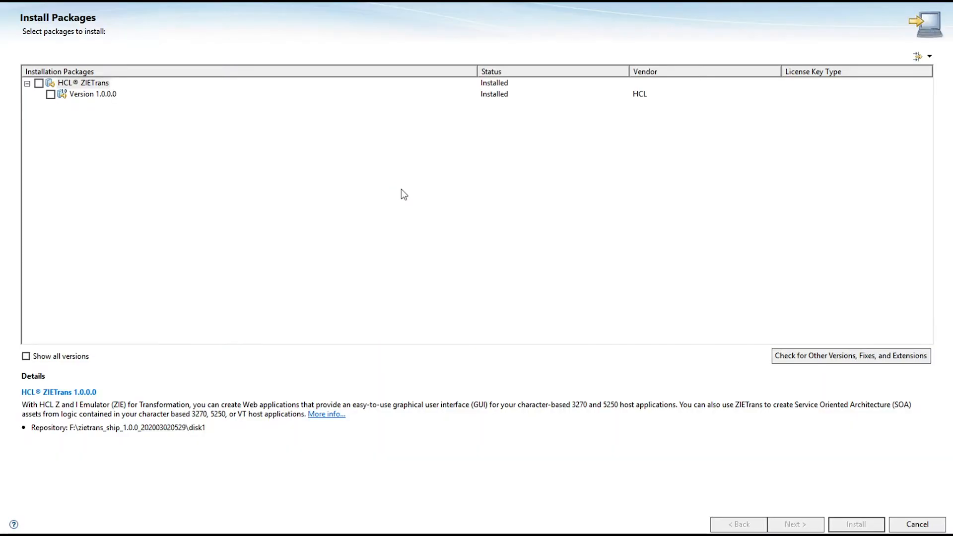
# - Select HCL ZIETrans version 1.0.0.0 for installation and accept its license agreement
pyautogui.click(51, 95)
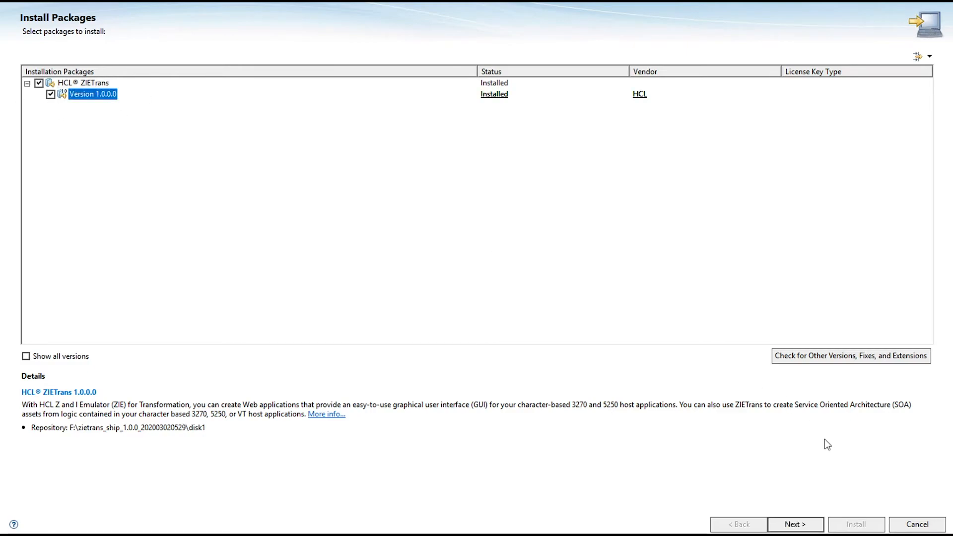
pyautogui.click(796, 525)
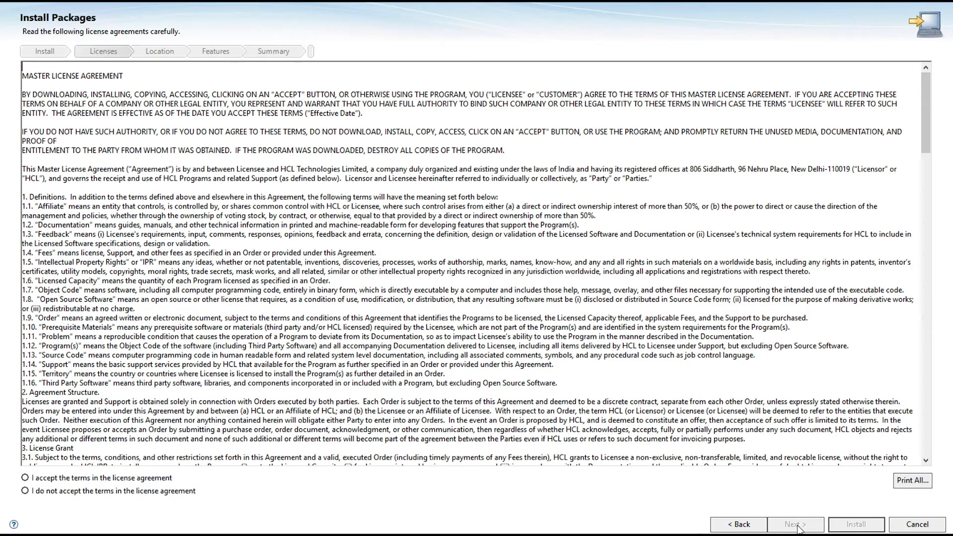
pyautogui.click(157, 479)
pyautogui.click(809, 522)
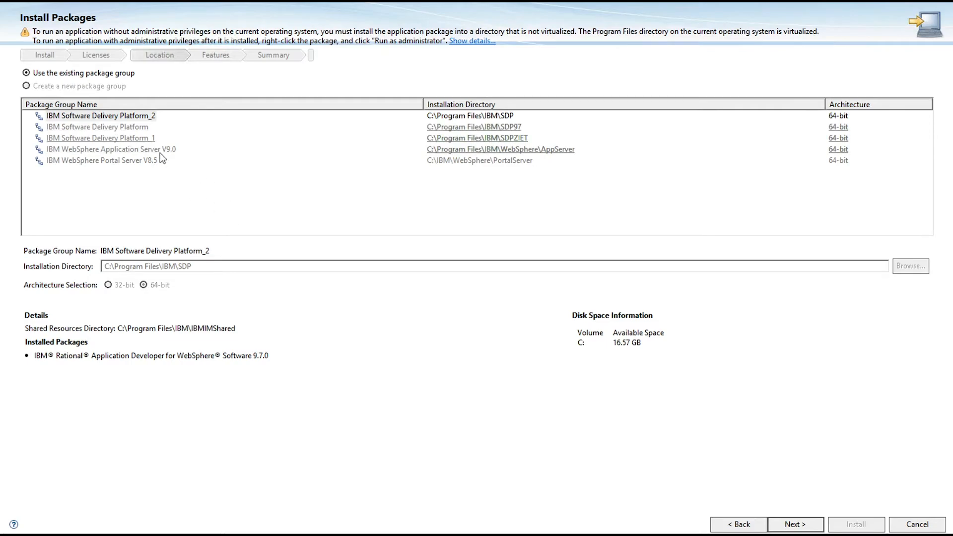
# - Install HCL ZIETrans into the existing IBM Software Delivery Platform_2 package group and finish the wizard
pyautogui.click(481, 117)
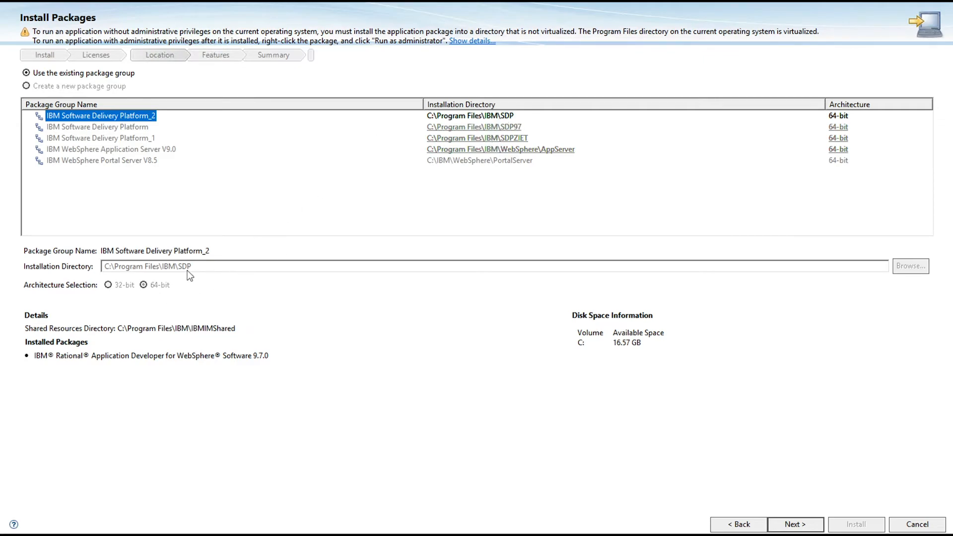
pyautogui.click(233, 269)
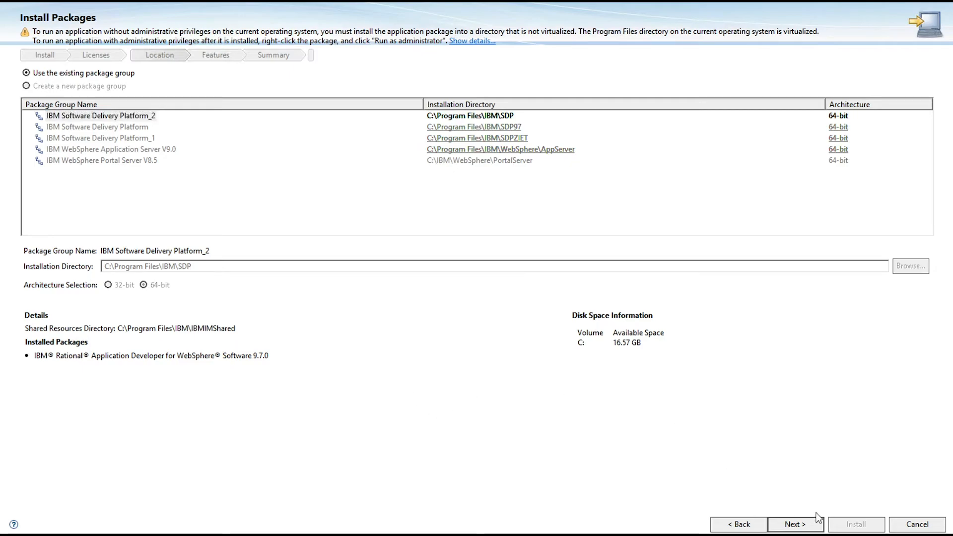
pyautogui.click(802, 524)
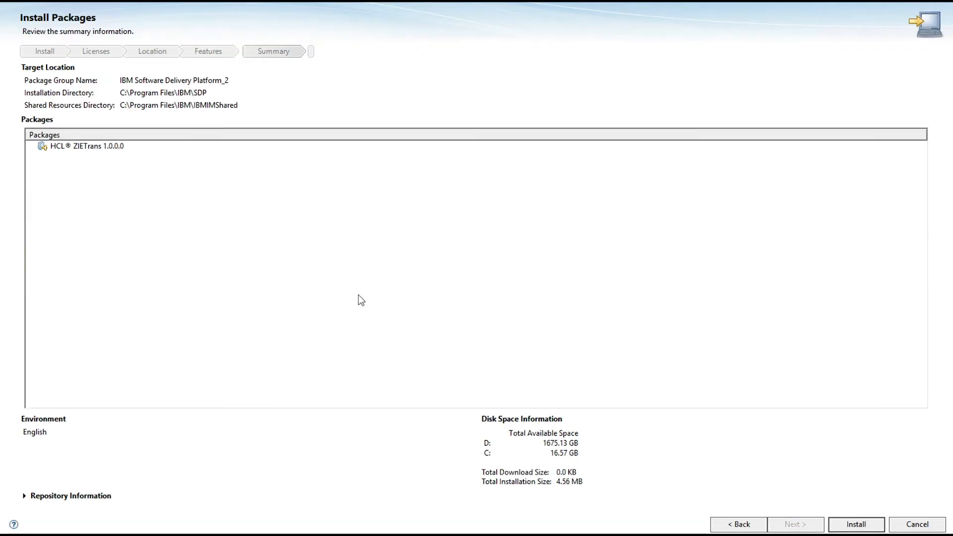
pyautogui.click(864, 525)
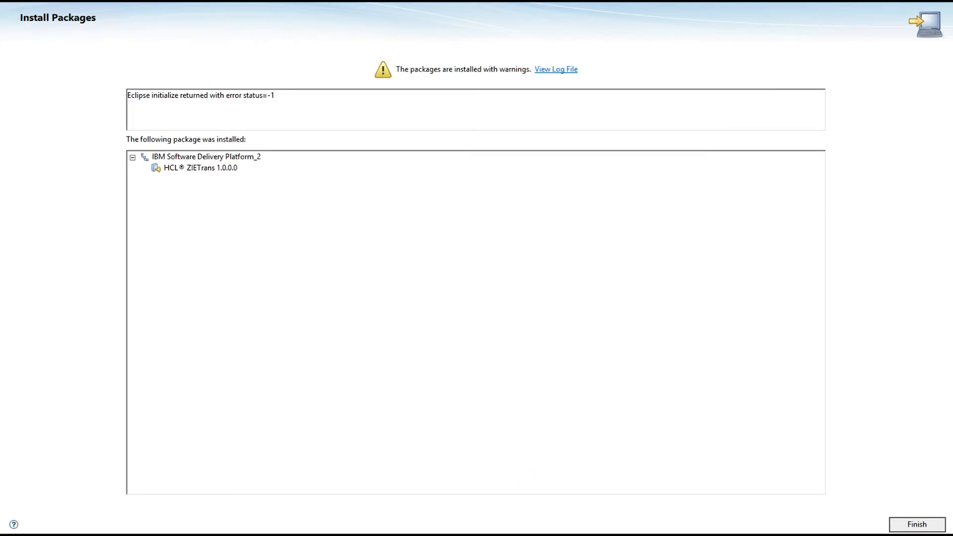
pyautogui.click(917, 524)
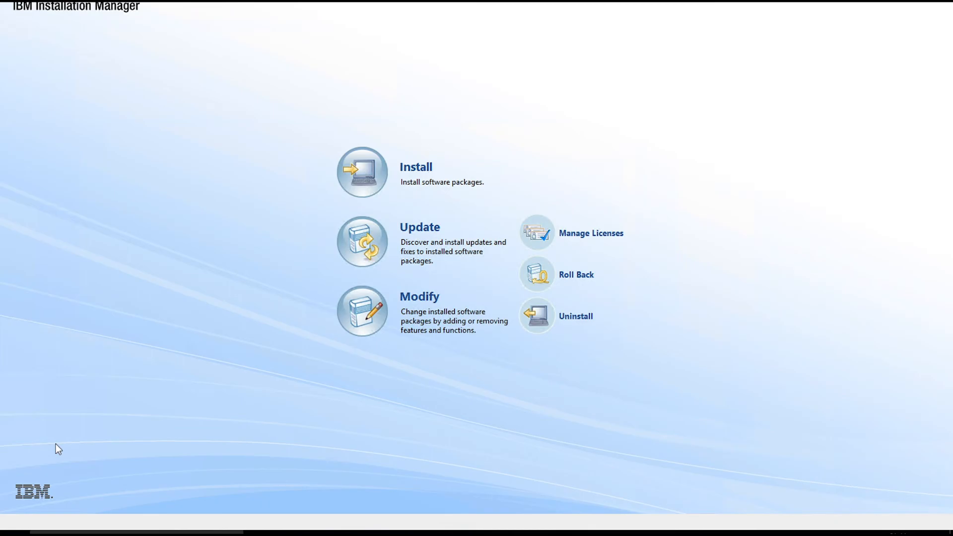
# - Launch the ZIETrans Toolkit with the proposed workspaceNew directory as its workspace
pyautogui.press('super')
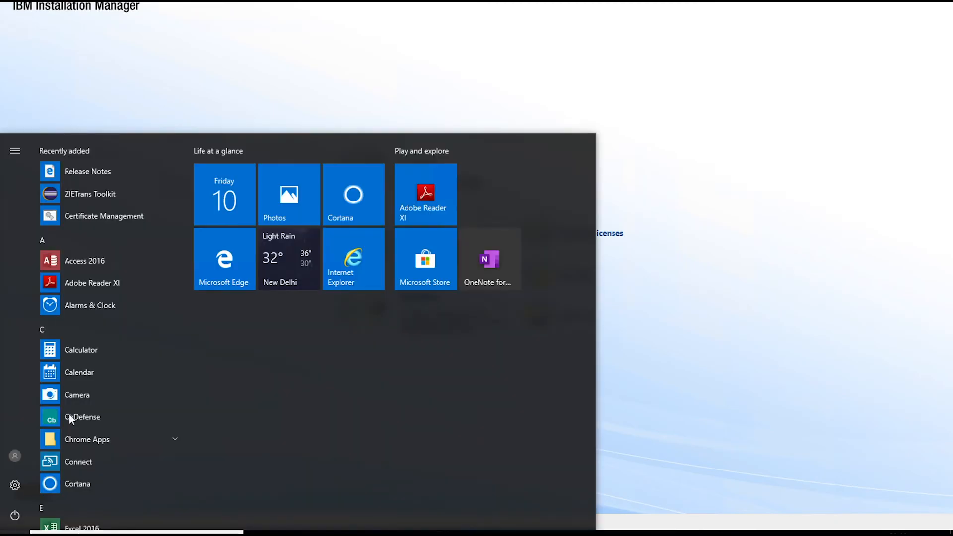
pyautogui.click(79, 196)
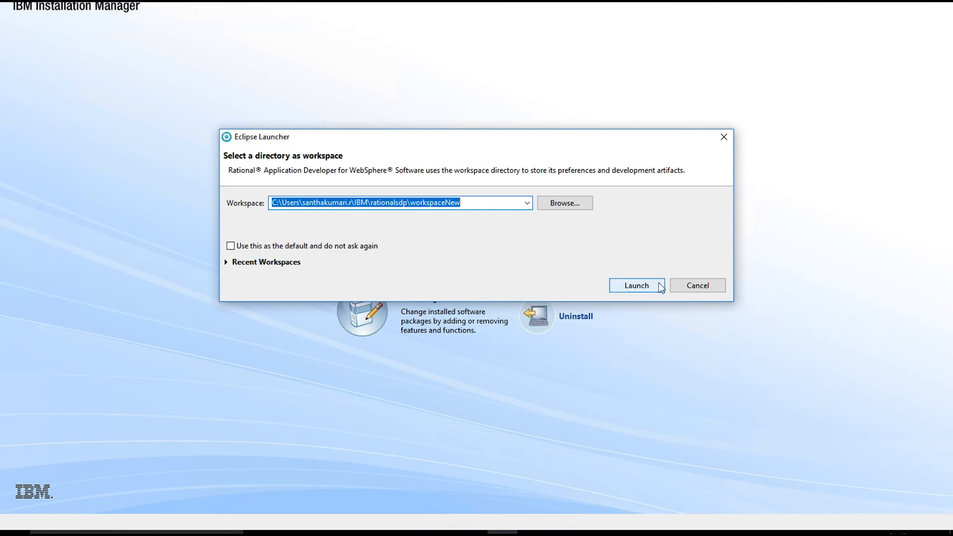
pyautogui.click(627, 289)
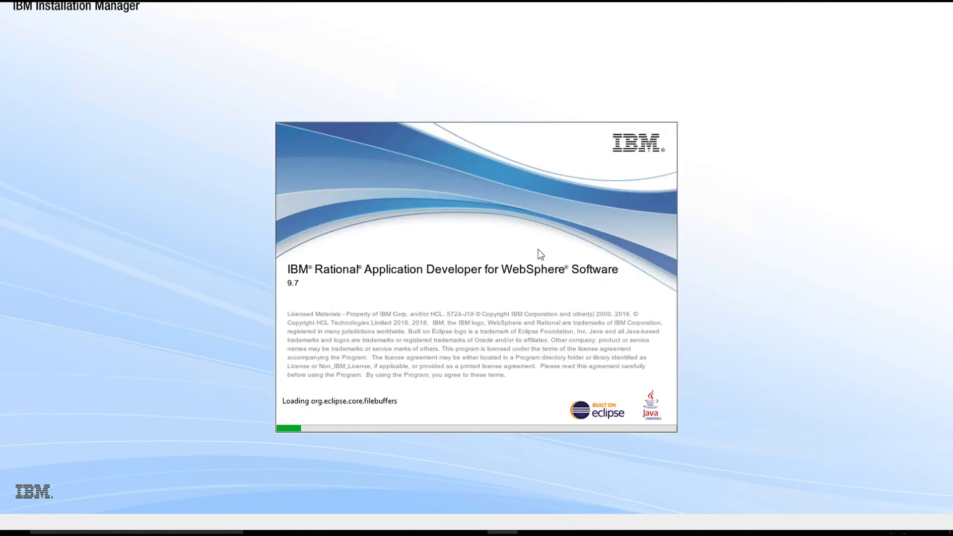